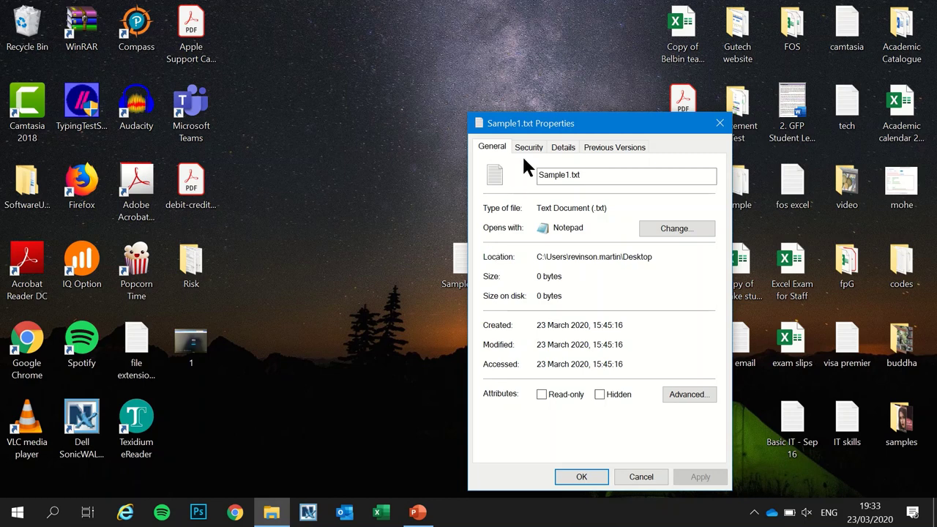
# Deny the Administrators group Full control over Sample1.txt in its security permissions and accept the change
pyautogui.click(529, 149)
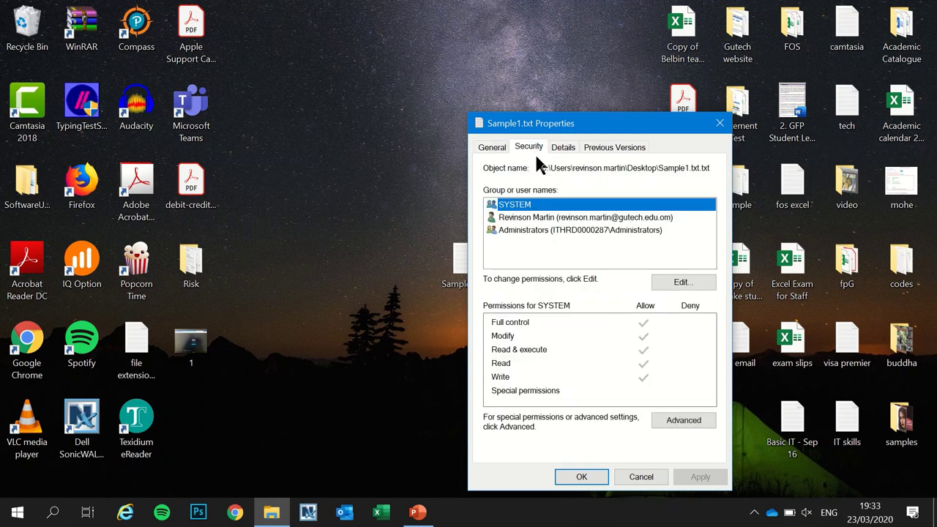
pyautogui.click(672, 284)
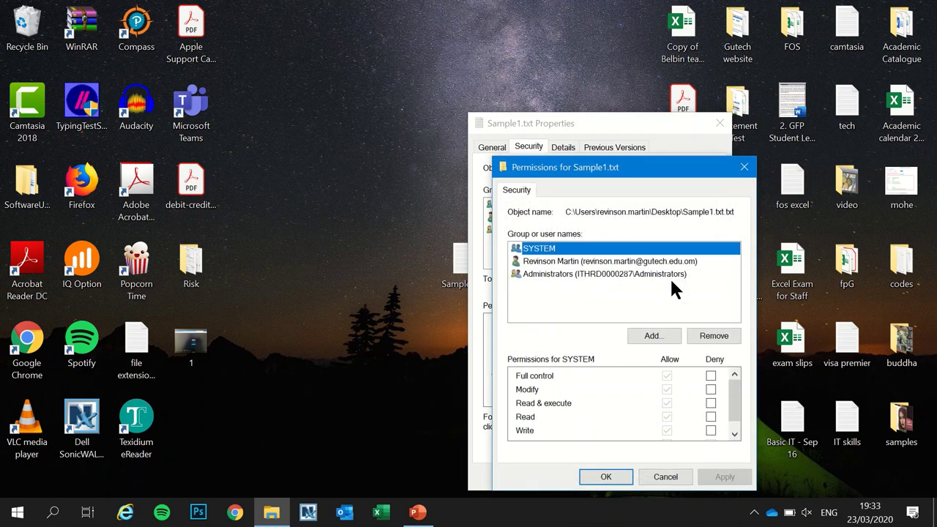
pyautogui.click(593, 234)
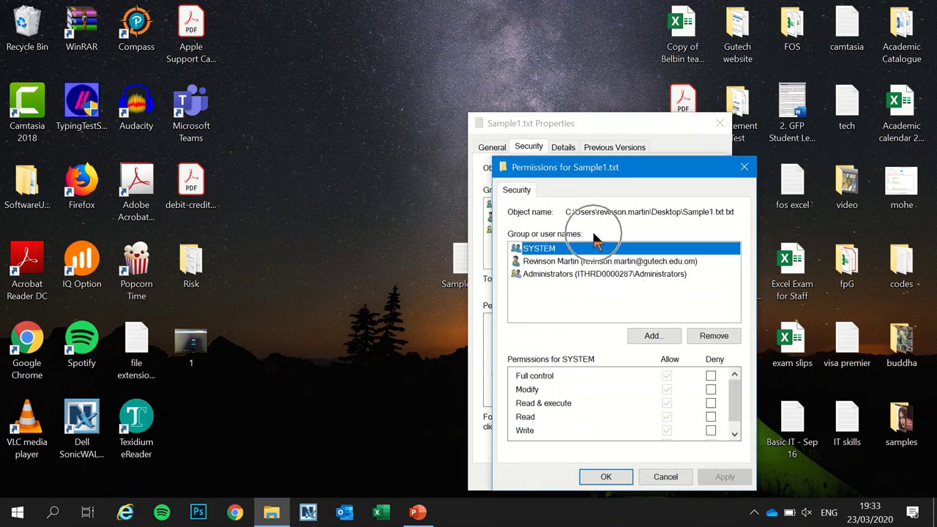
pyautogui.click(577, 274)
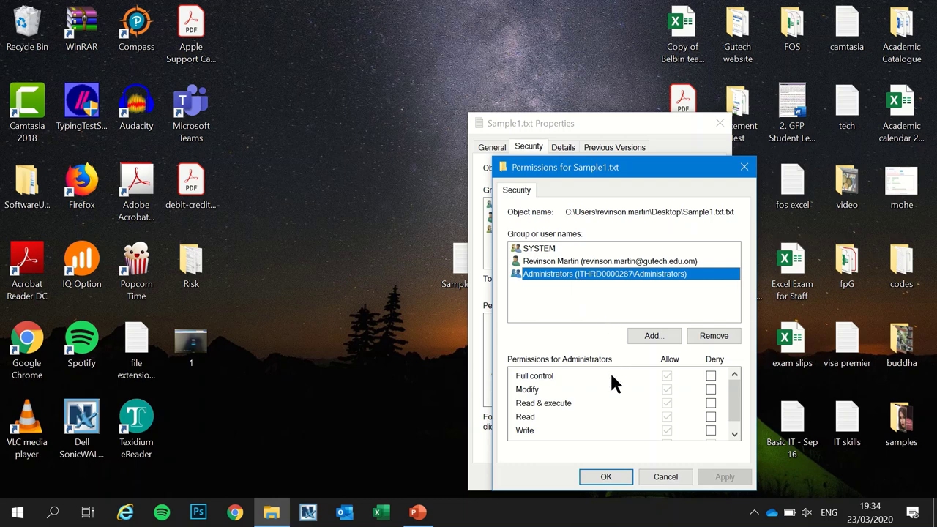
pyautogui.click(712, 378)
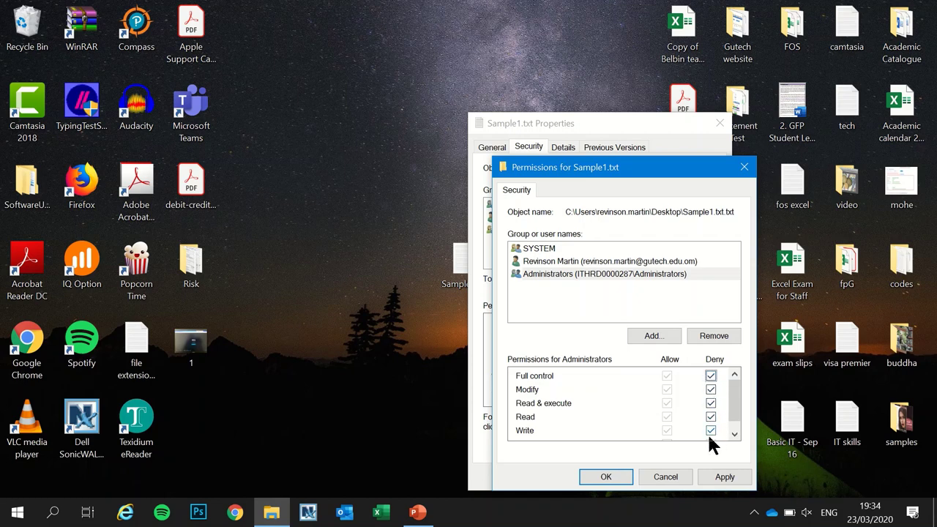
pyautogui.click(612, 477)
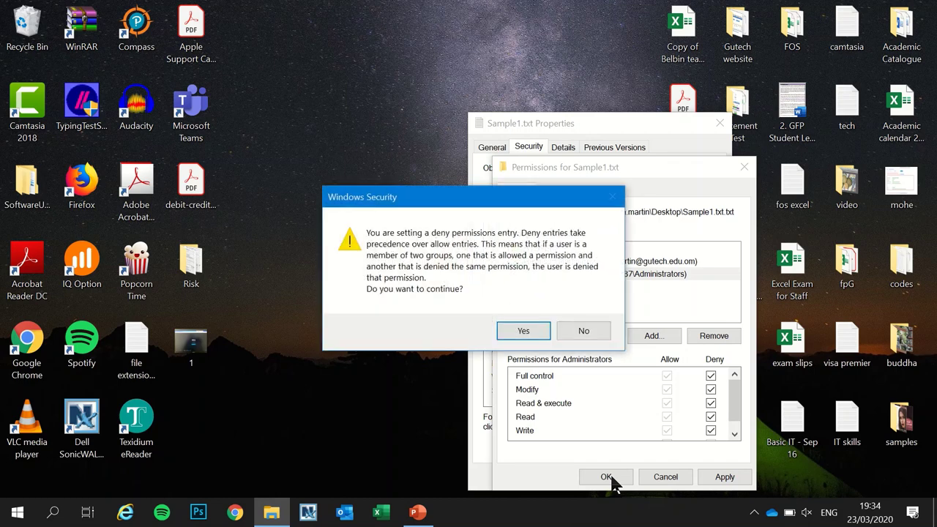
pyautogui.click(524, 331)
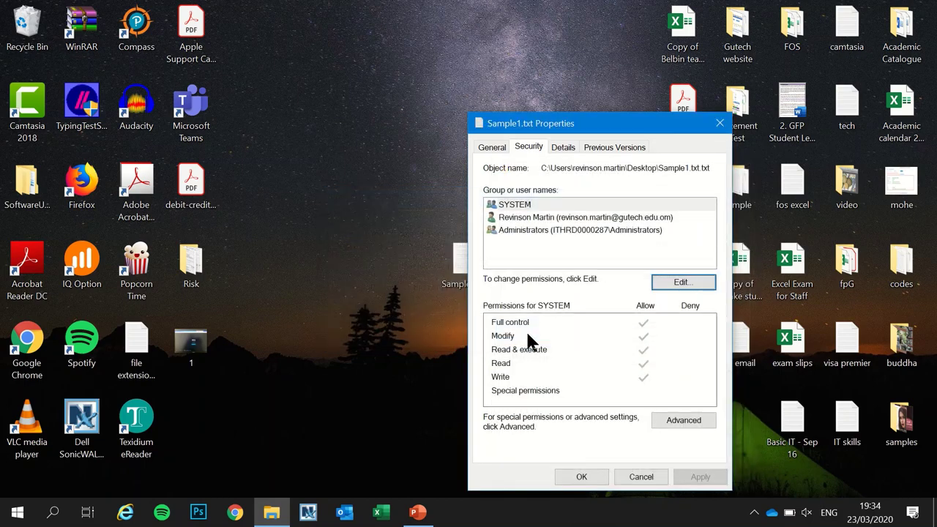
pyautogui.click(582, 477)
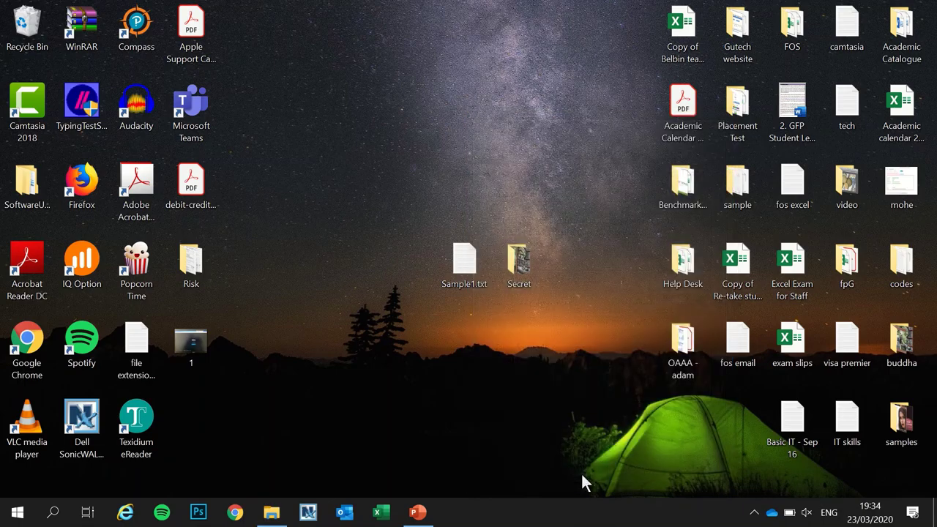
# Switch to PowerPoint and present the Lesson 4 slides from "Working with Files and Folders" through to the Q2 task
pyautogui.click(422, 513)
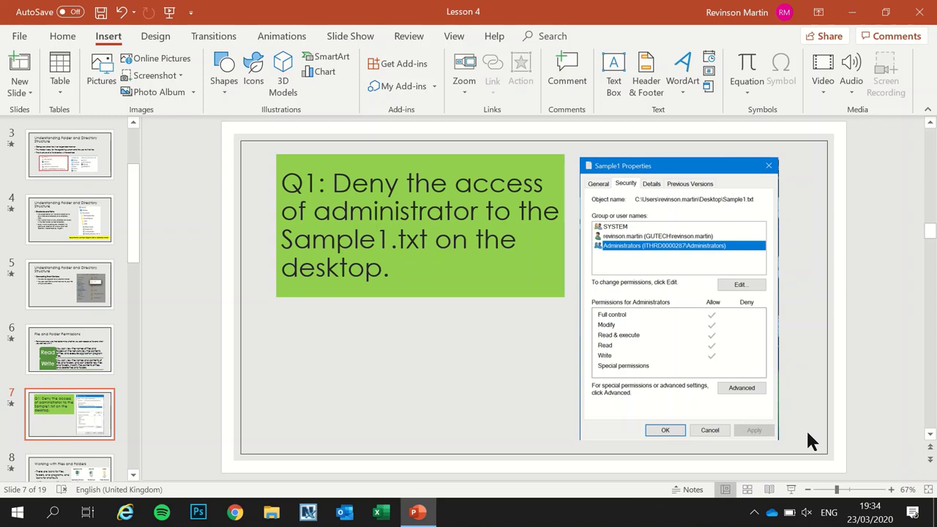
pyautogui.scroll(-1, 808, 433)
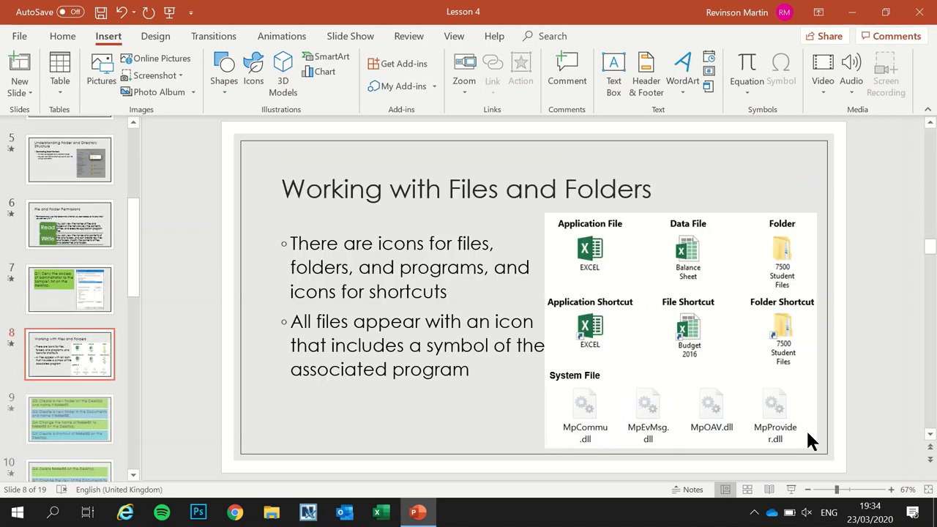
pyautogui.click(791, 489)
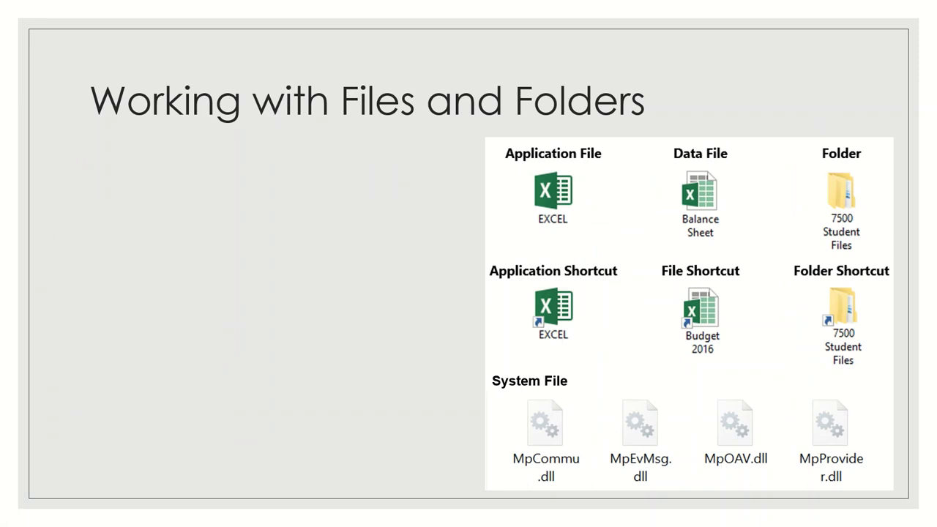
pyautogui.press('Right')
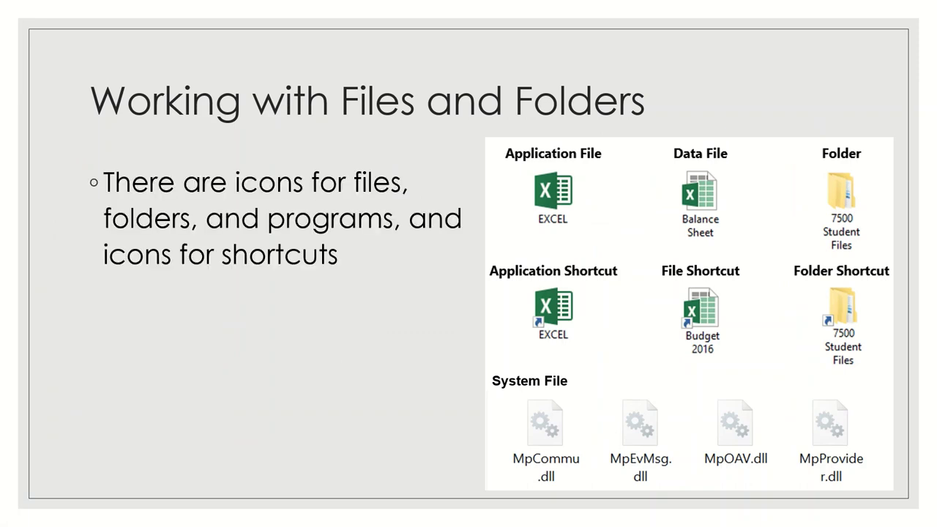
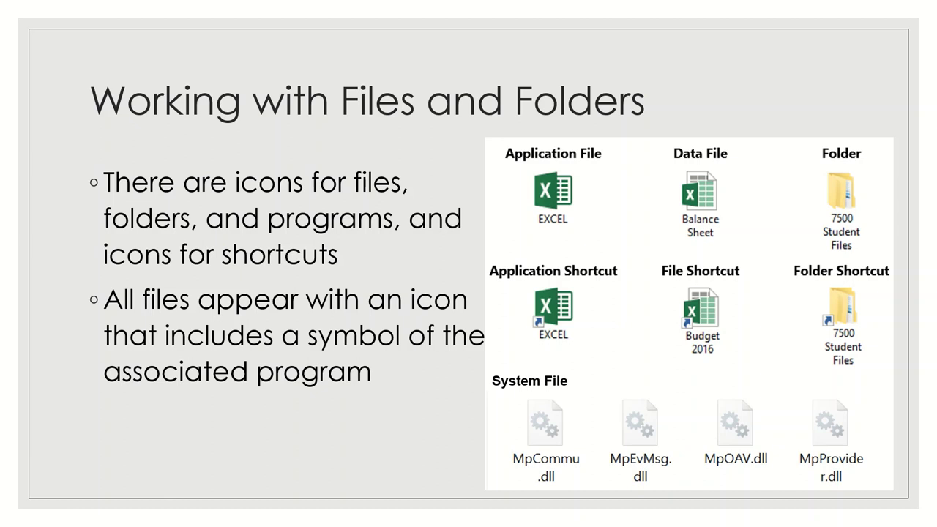
pyautogui.press('Right')
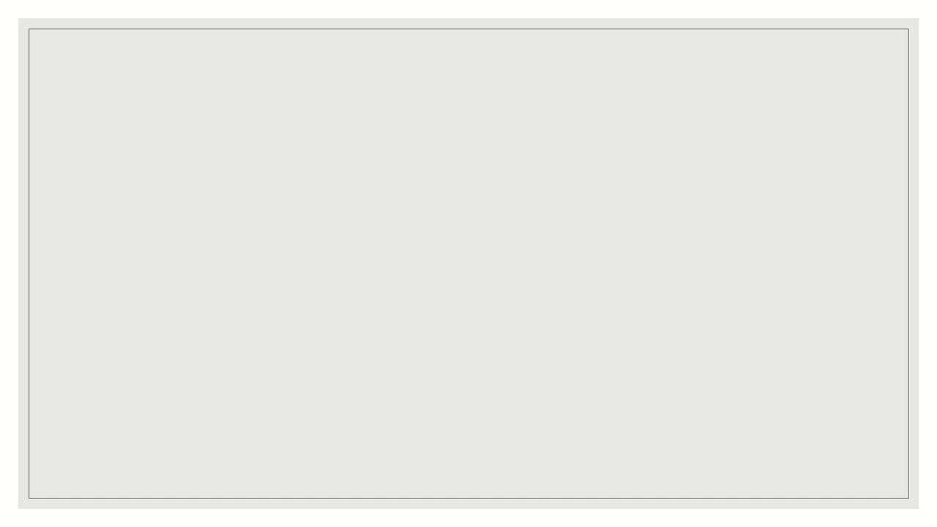
pyautogui.press('Right')
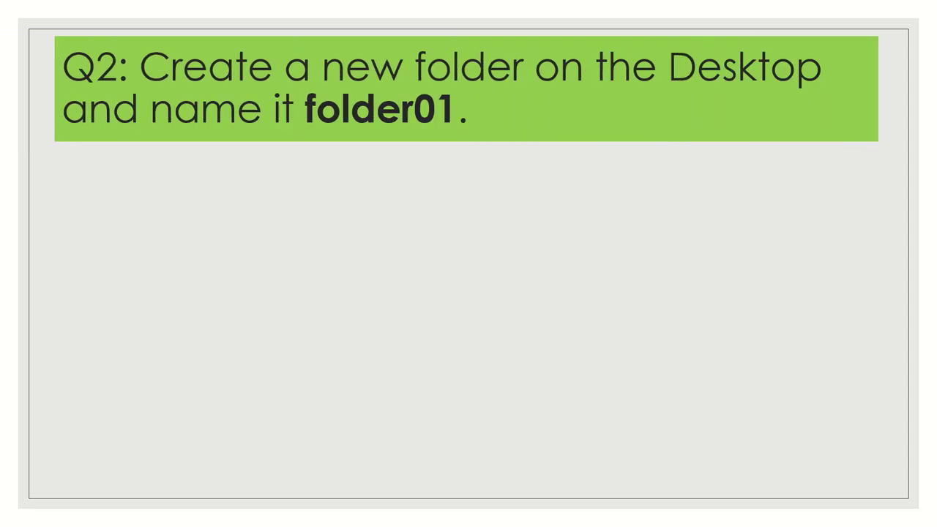
# Switch to File Explorer and create a new folder named folder01 on the Desktop
pyautogui.press('super')
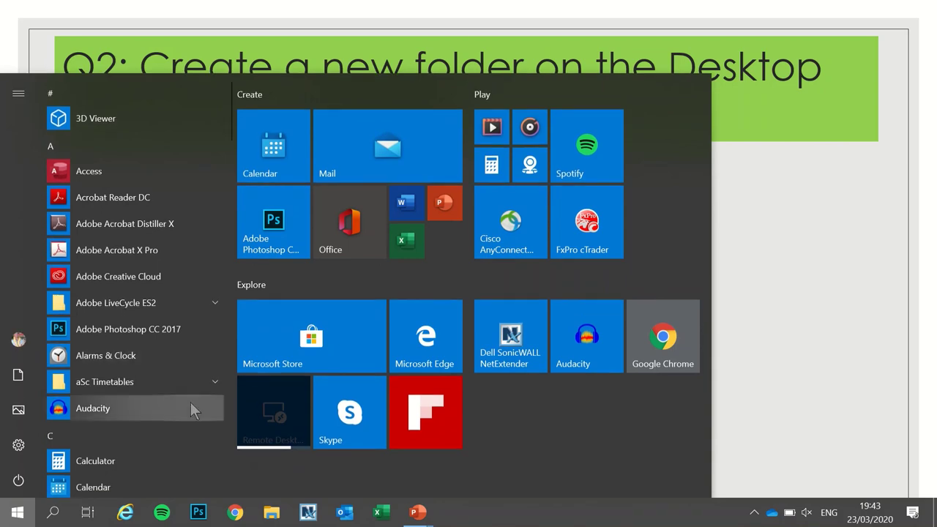
pyautogui.click(270, 510)
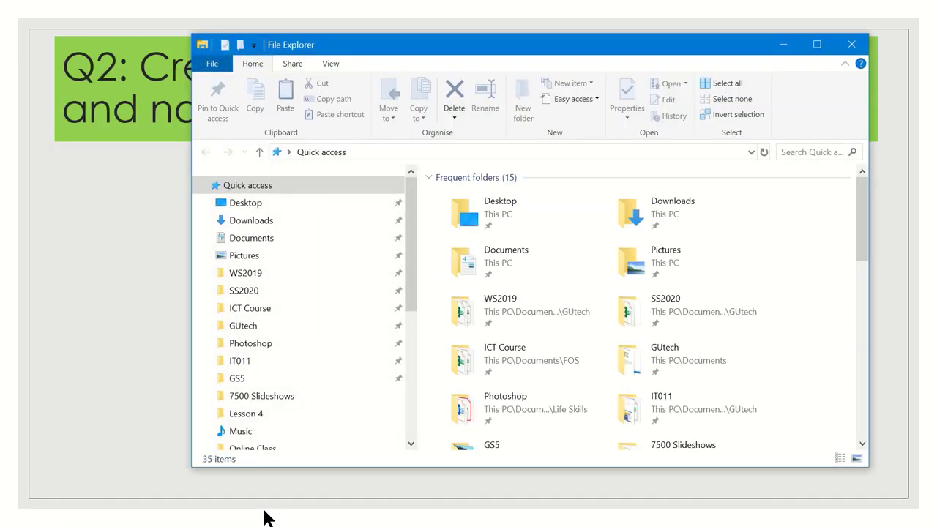
pyautogui.click(255, 206)
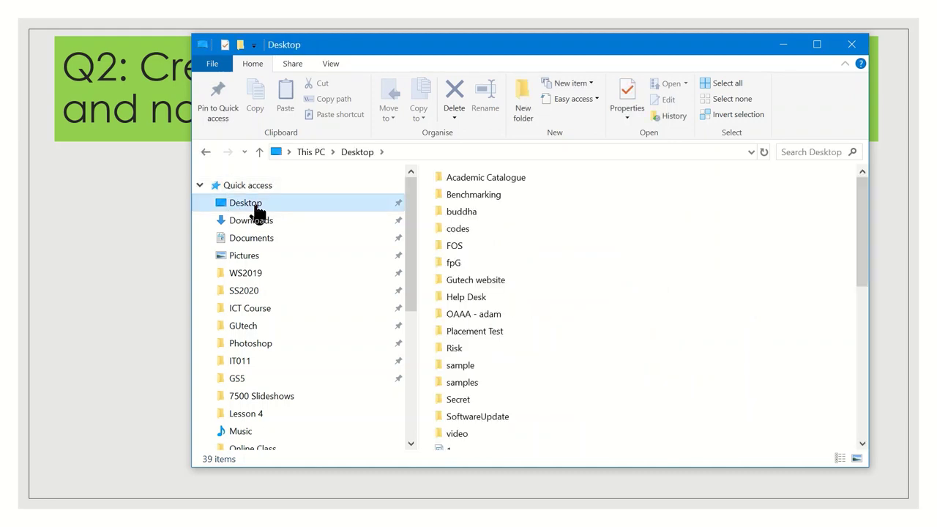
pyautogui.rightClick(724, 306)
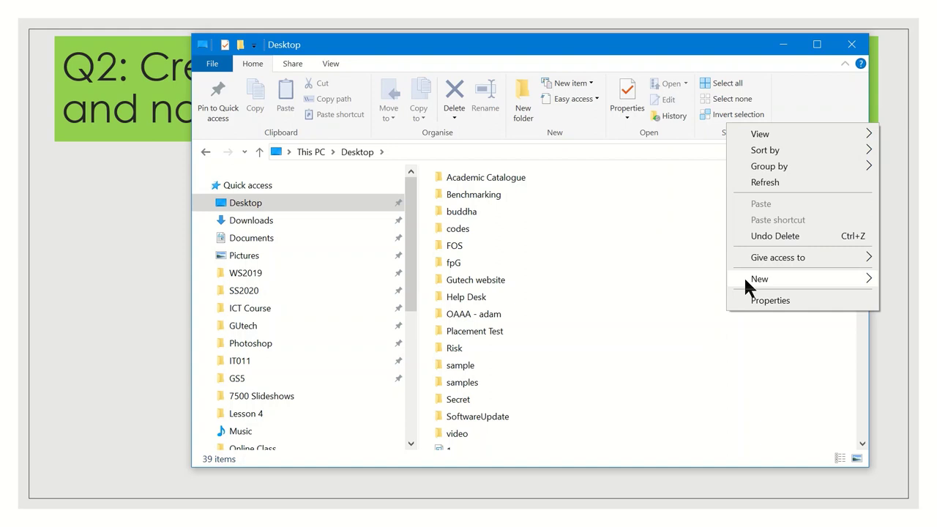
pyautogui.moveTo(744, 278)
pyautogui.click(681, 280)
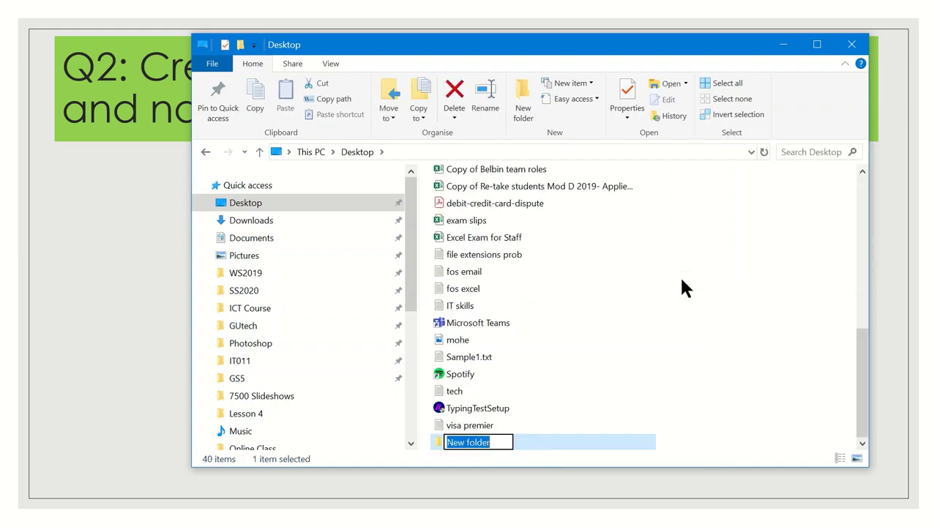
pyautogui.write('folder01')
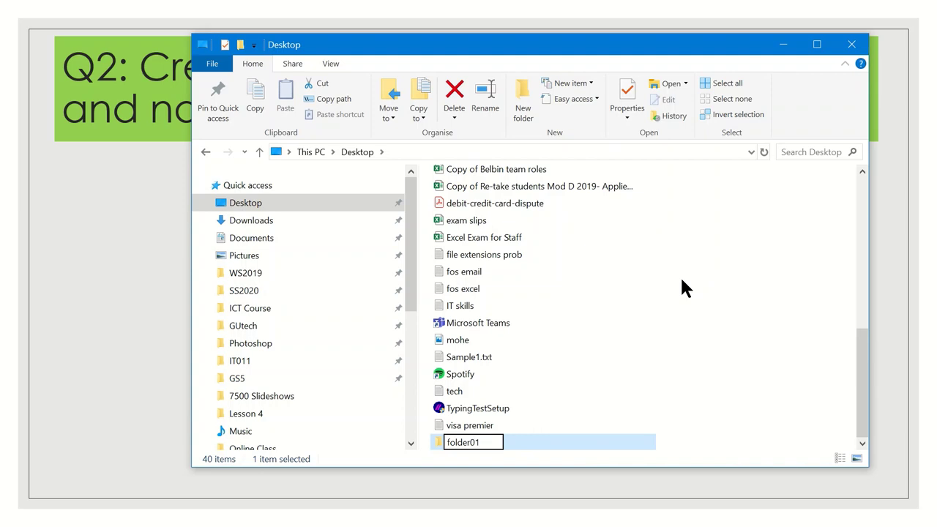
pyautogui.press('Return')
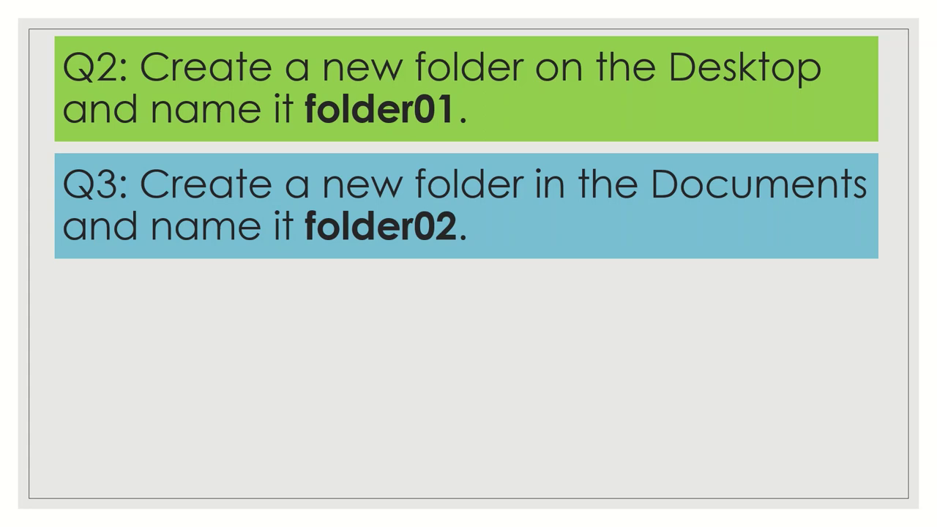
# Return to File Explorer and create a new folder named folder02 in Documents
pyautogui.press('super')
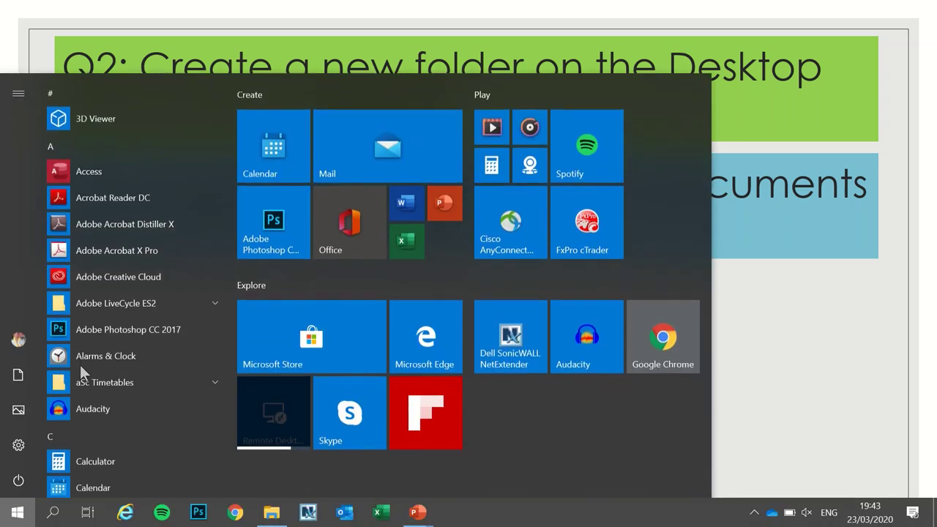
pyautogui.moveTo(272, 516)
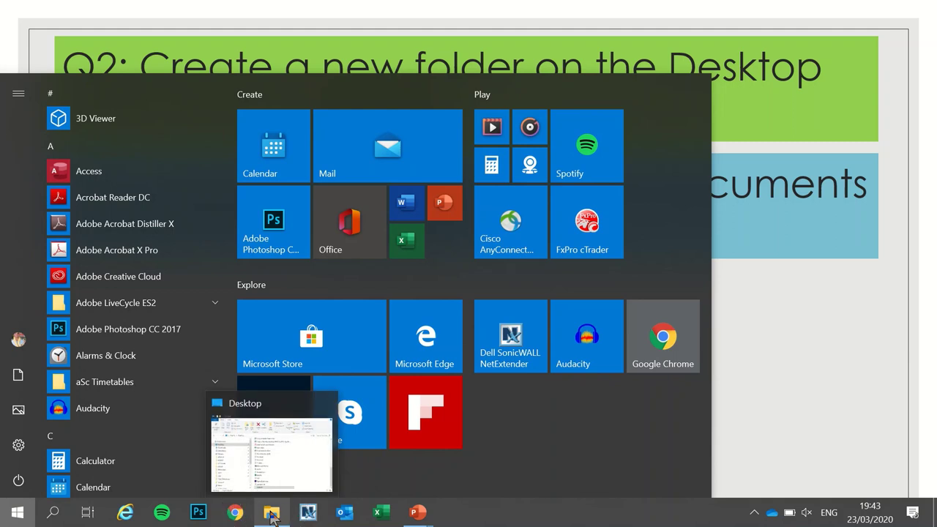
pyautogui.click(271, 516)
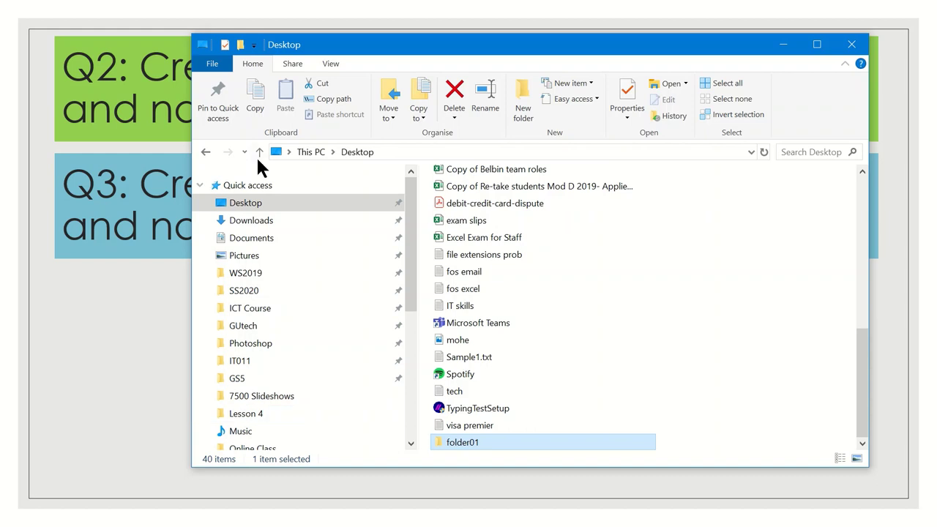
pyautogui.click(262, 244)
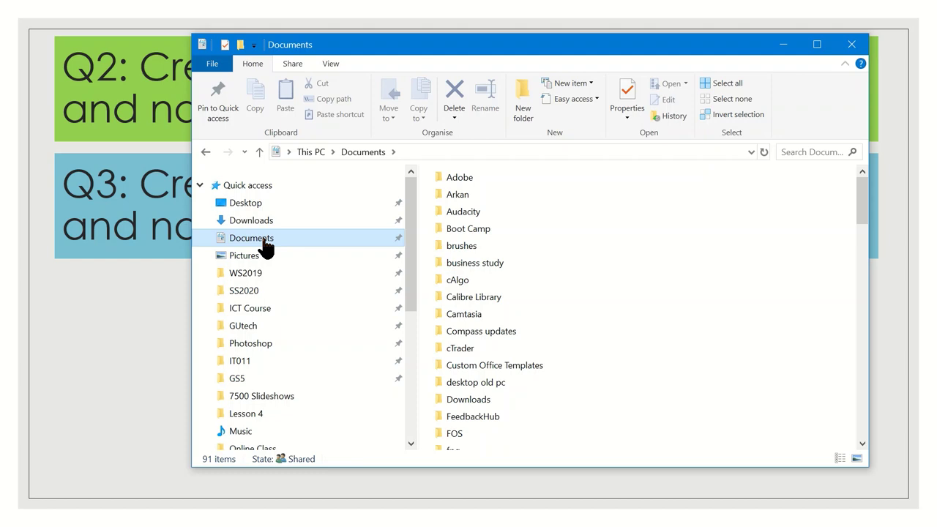
pyautogui.click(265, 248)
pyautogui.click(252, 64)
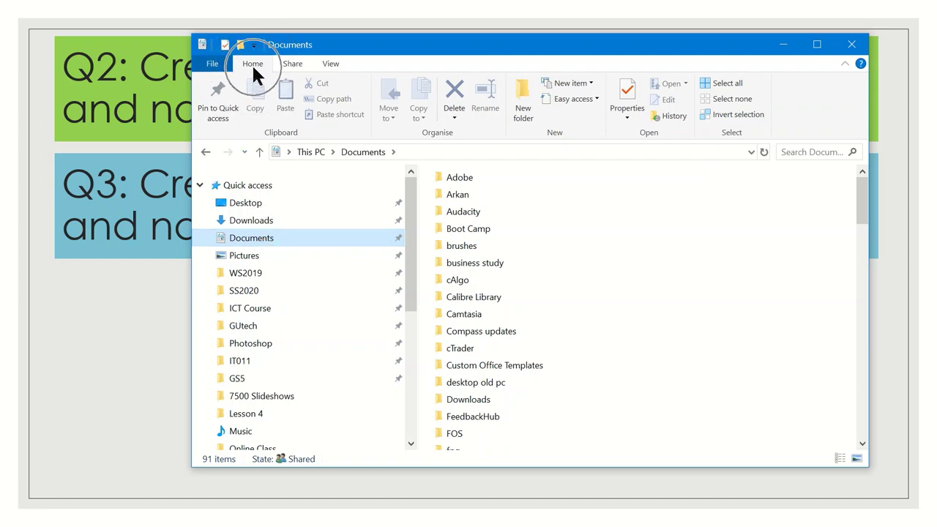
pyautogui.click(522, 112)
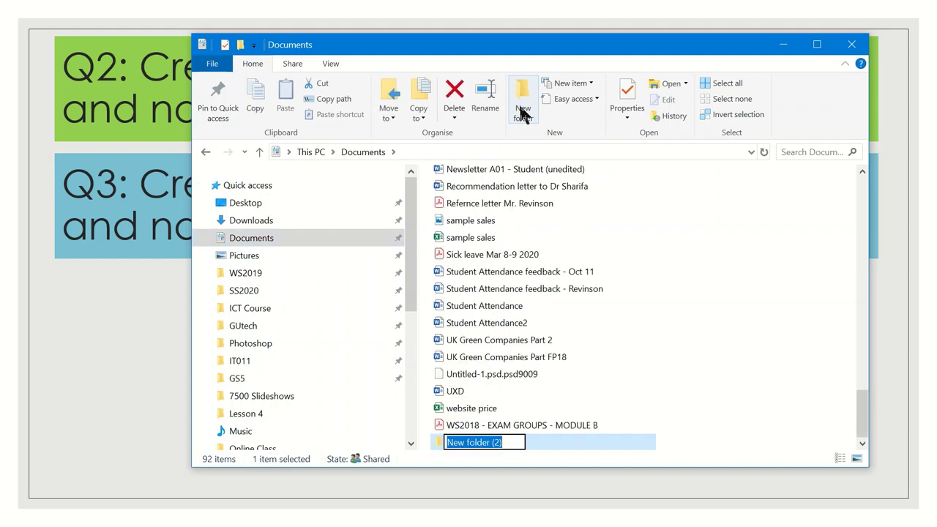
pyautogui.write('folde')
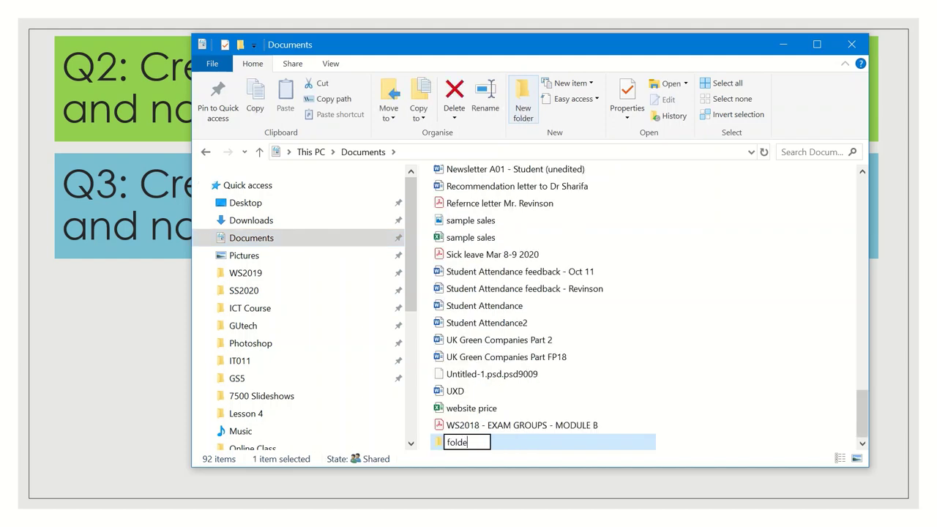
pyautogui.write('r02')
pyautogui.press('Return')
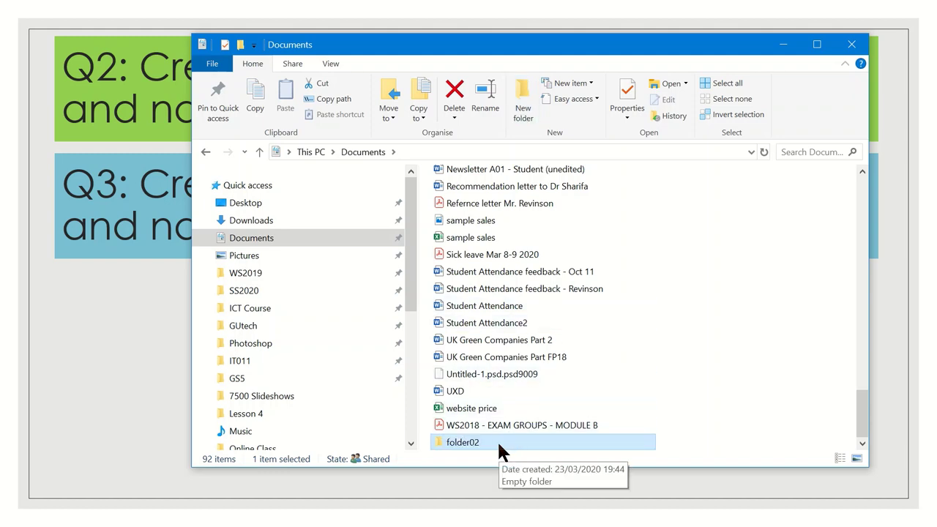
pyautogui.rightClick(781, 244)
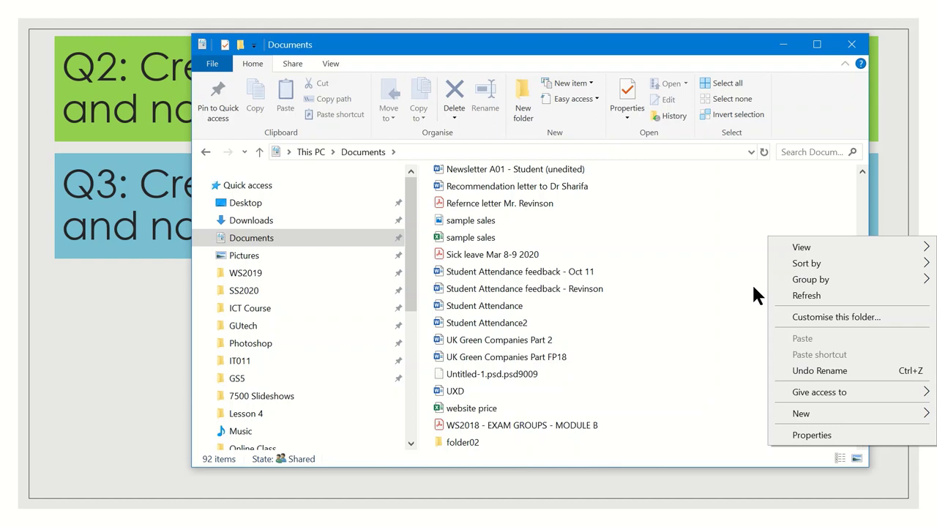
pyautogui.moveTo(791, 412)
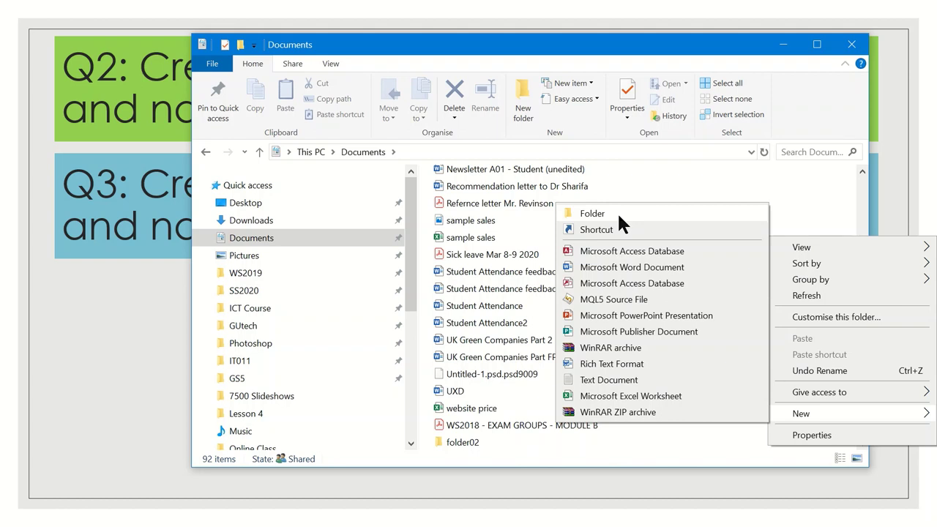
pyautogui.click(655, 169)
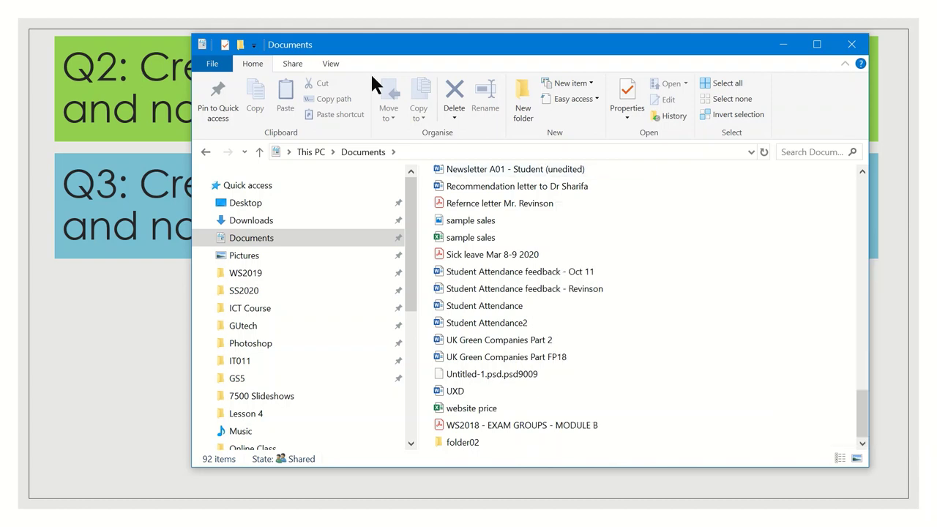
pyautogui.click(240, 47)
pyautogui.click(240, 47)
pyautogui.click(240, 47)
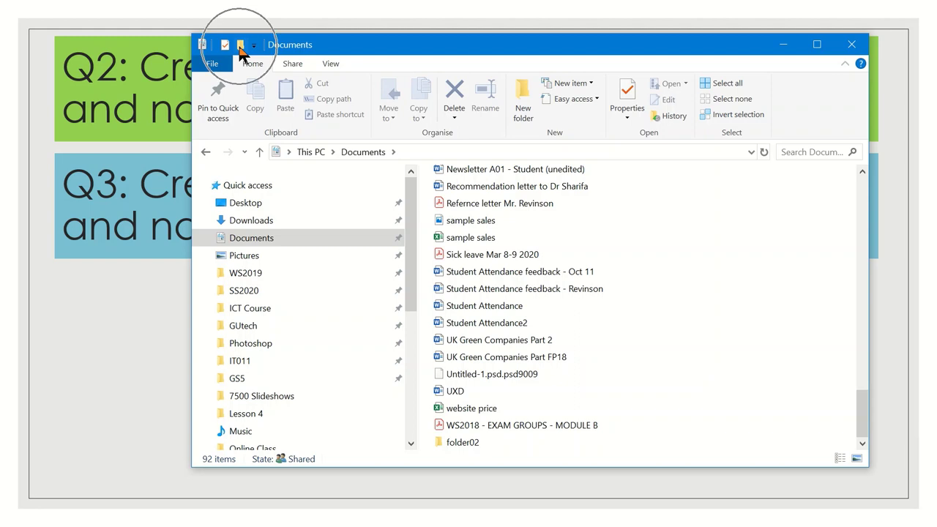
# Switch back to the PowerPoint slide show and reveal the Q4 task
pyautogui.hotkey('alt', 'Tab')
pyautogui.click(106, 359)
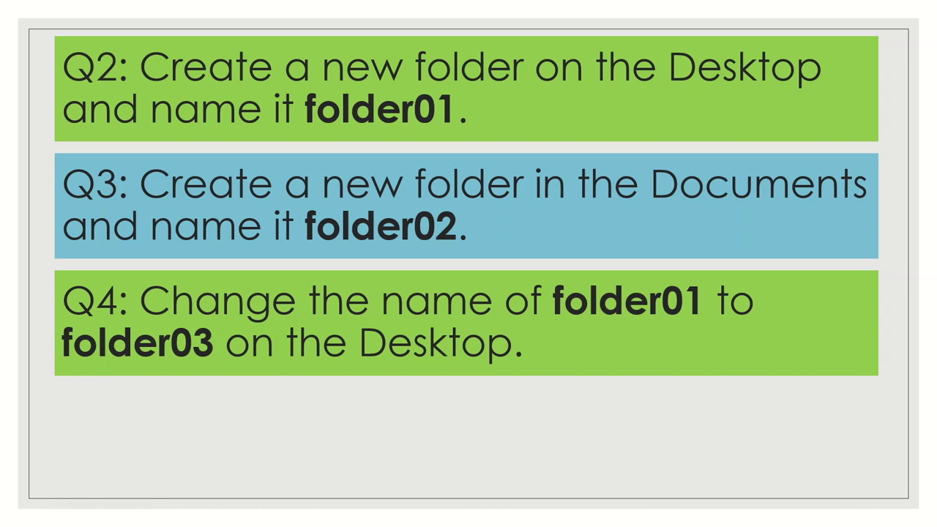
# Switch to File Explorer and rename folder01 on the Desktop to folder03
pyautogui.press('super')
pyautogui.click(270, 511)
pyautogui.click(260, 204)
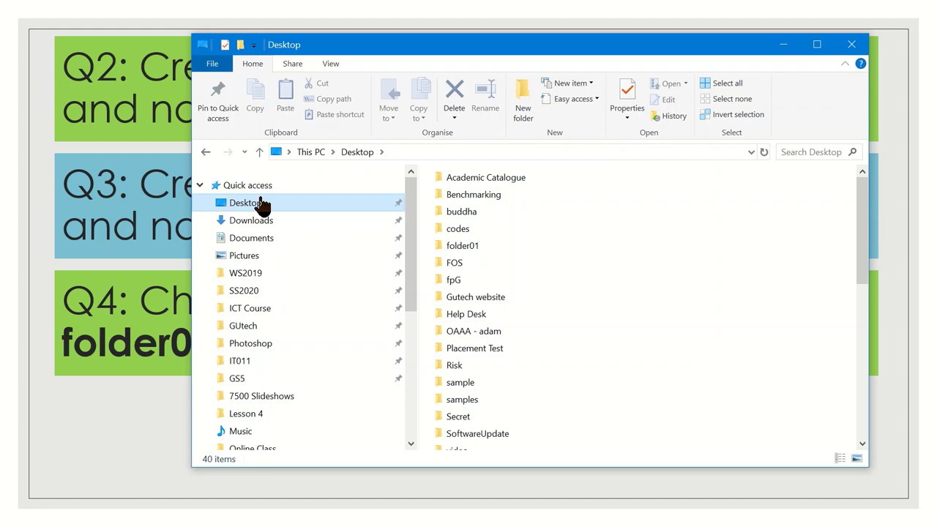
pyautogui.moveTo(860, 234); pyautogui.dragTo(842, 216)
pyautogui.click(475, 248)
pyautogui.rightClick(475, 248)
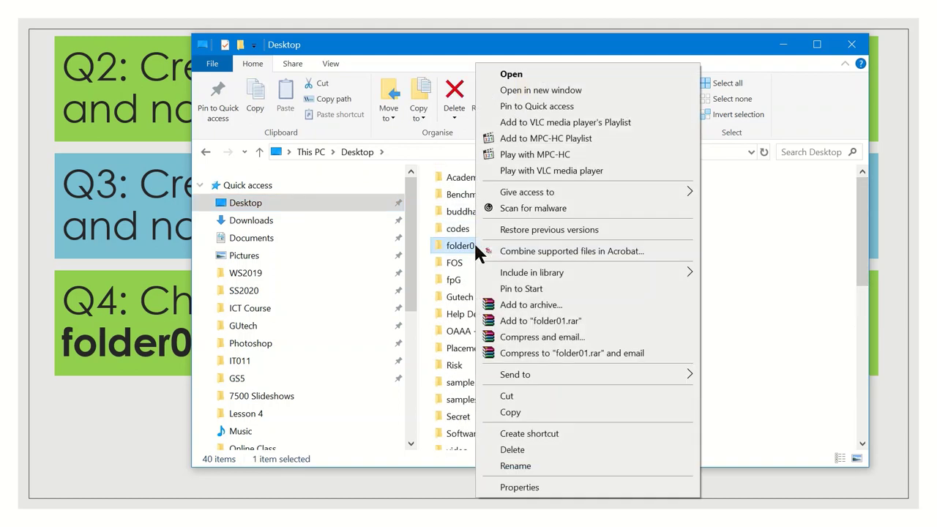
pyautogui.click(515, 466)
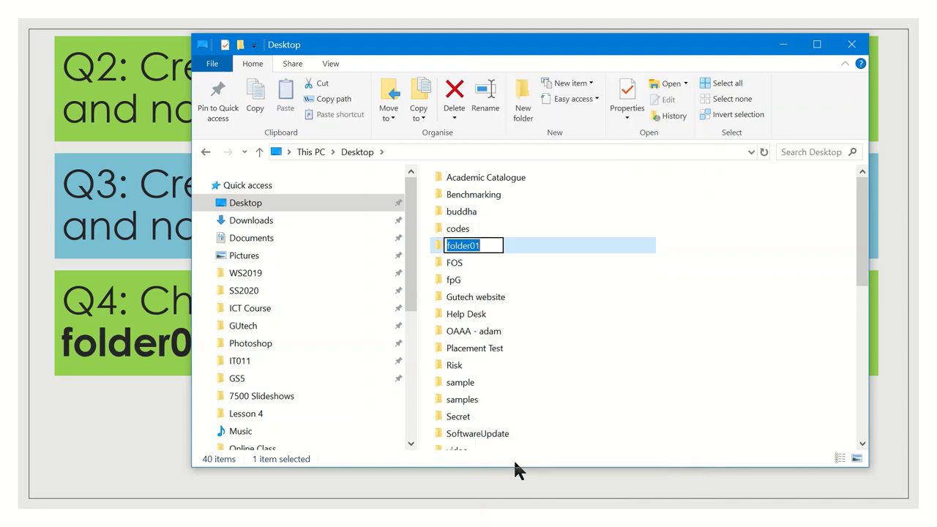
pyautogui.click(489, 245)
pyautogui.press('BackSpace')
pyautogui.write('3')
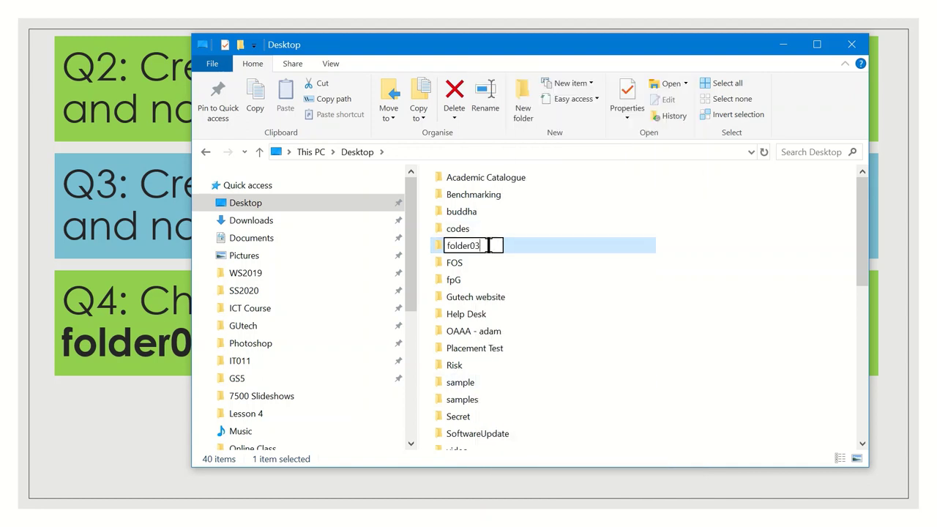
pyautogui.press('Return')
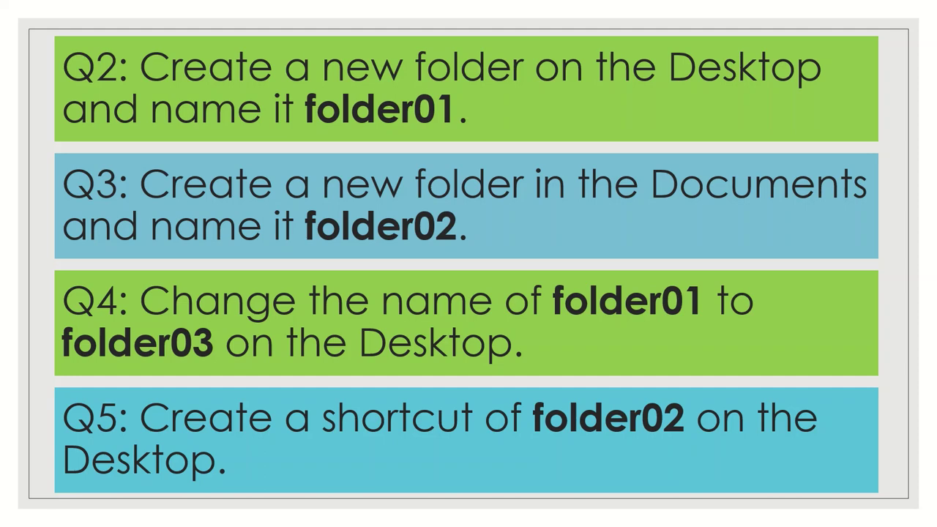
# Return to File Explorer and create a Desktop shortcut to folder02 from the Documents folder
pyautogui.press('super')
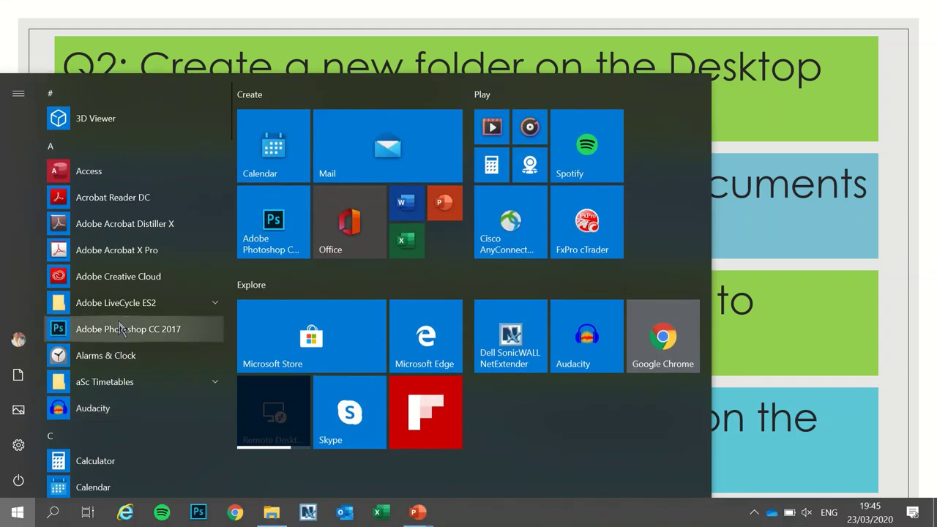
pyautogui.click(270, 516)
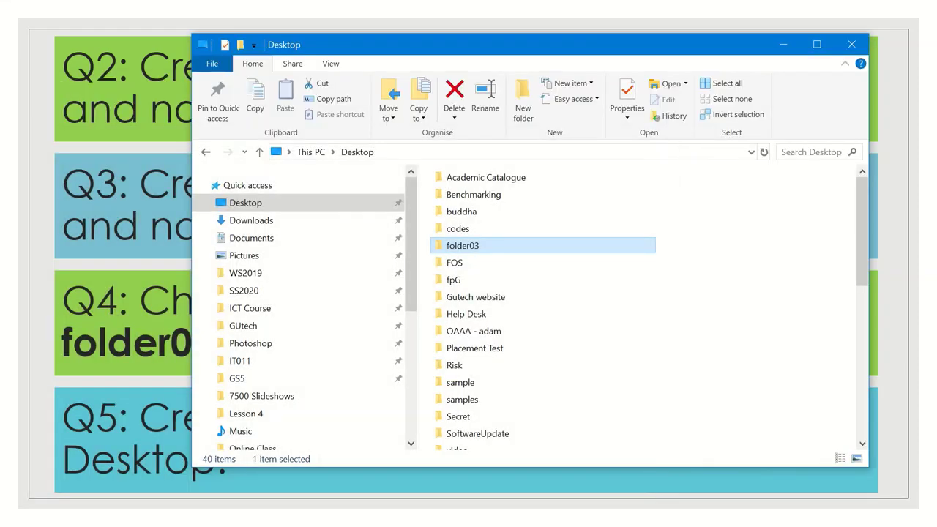
pyautogui.click(241, 246)
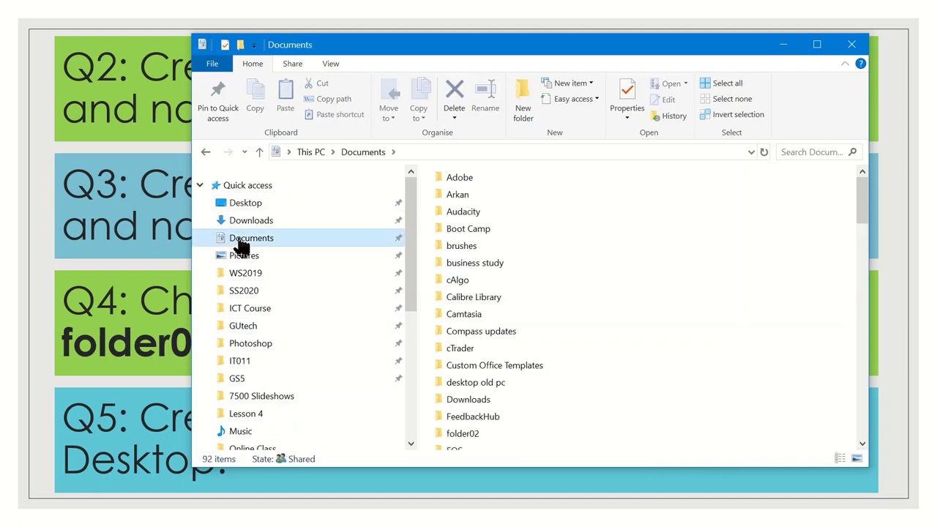
pyautogui.click(482, 432)
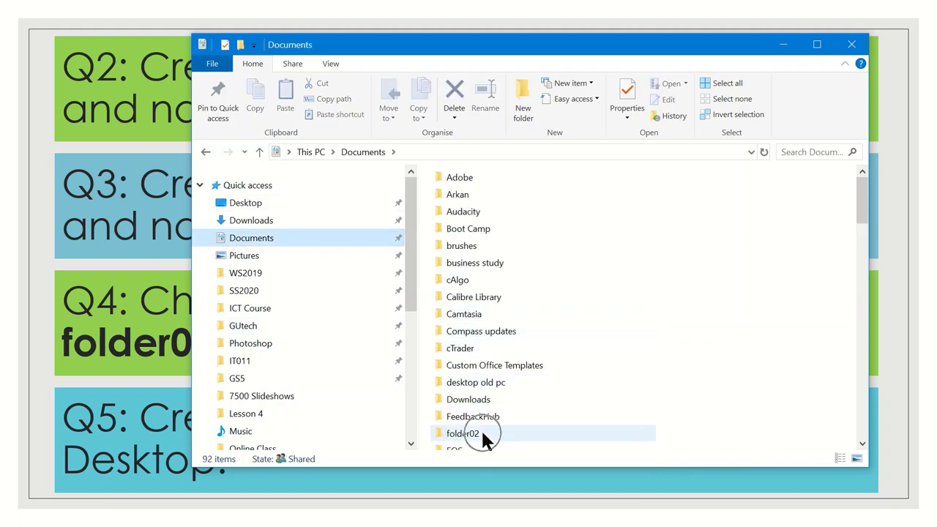
pyautogui.rightClick(483, 433)
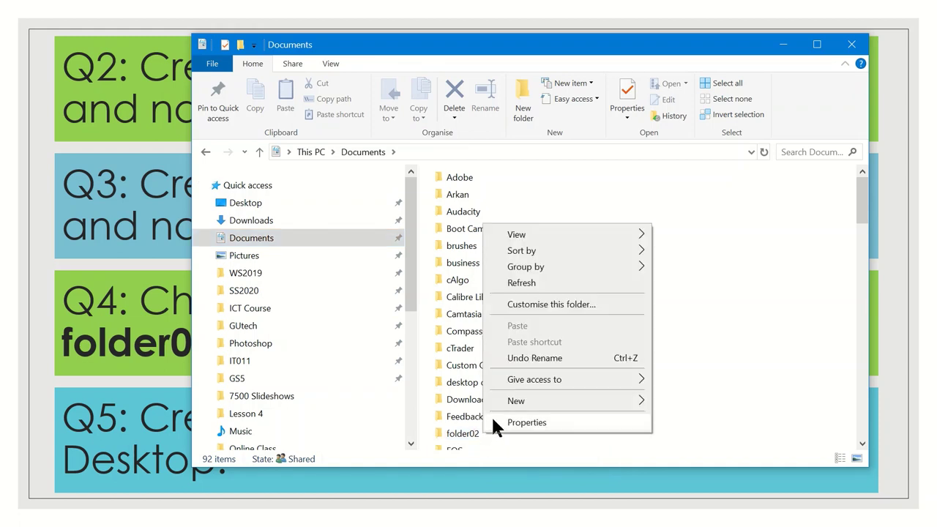
pyautogui.click(464, 433)
pyautogui.rightClick(464, 433)
pyautogui.moveTo(483, 374)
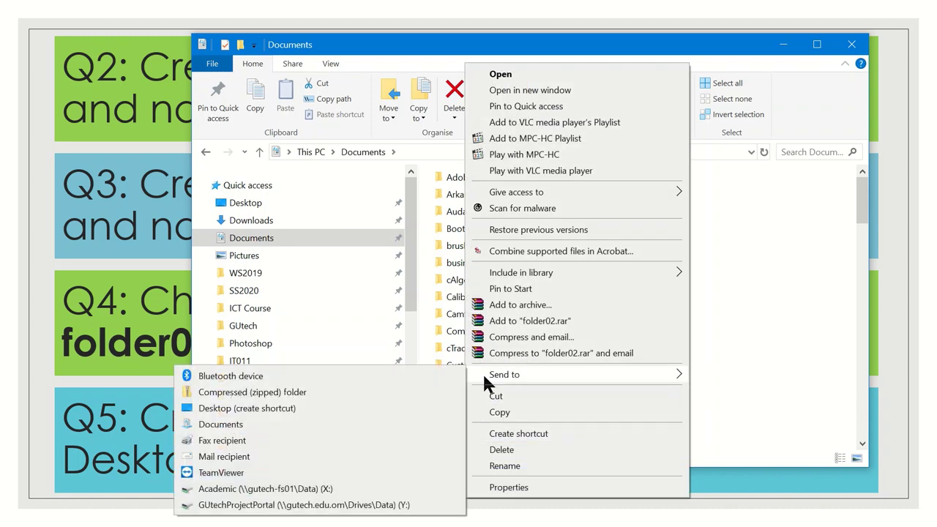
pyautogui.click(297, 411)
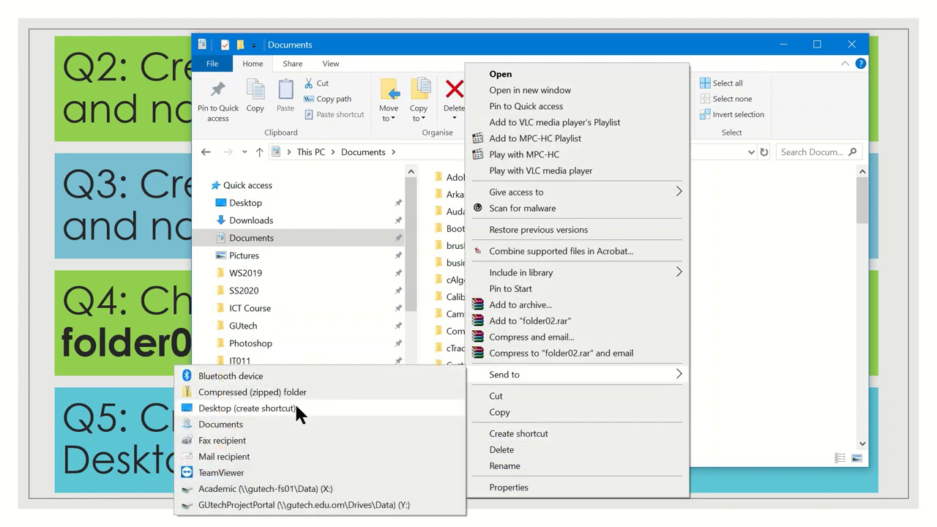
# Open the Desktop folder and check its contents for the folder02 shortcut
pyautogui.click(264, 204)
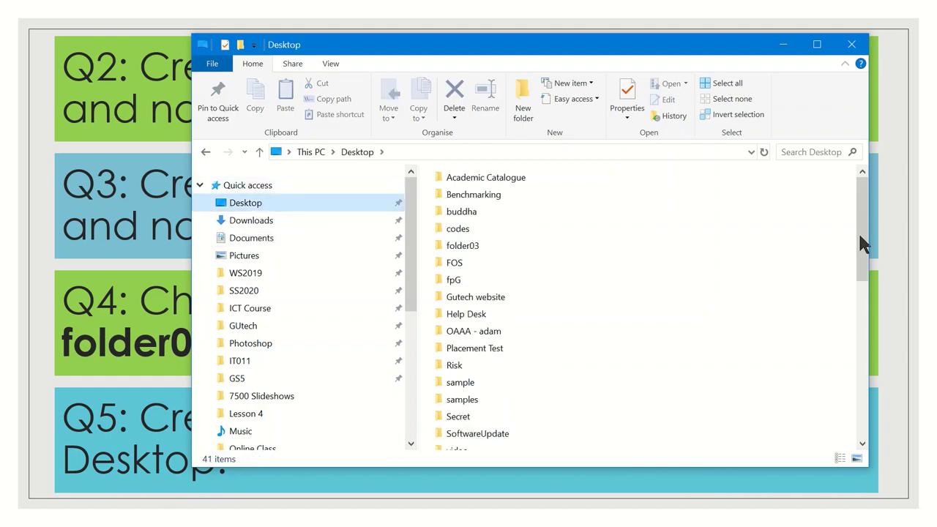
pyautogui.moveTo(861, 235); pyautogui.dragTo(871, 412)
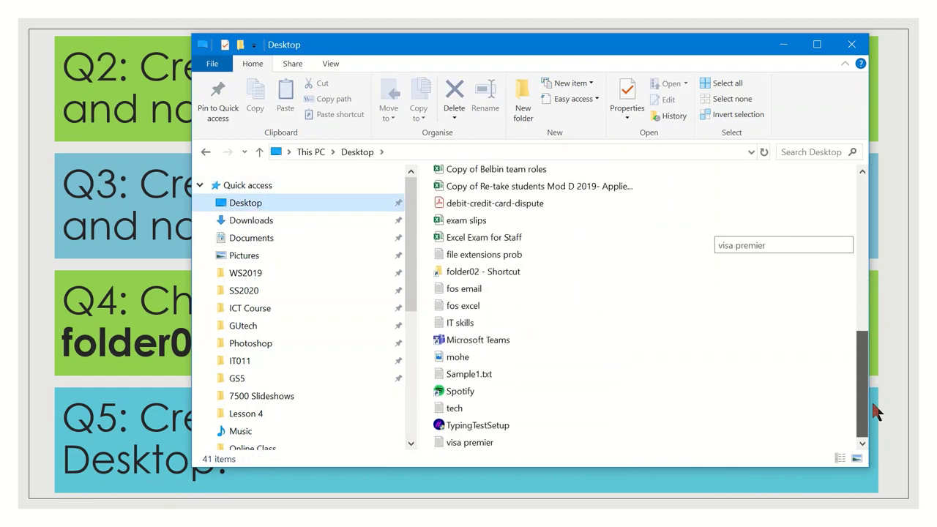
pyautogui.click(510, 277)
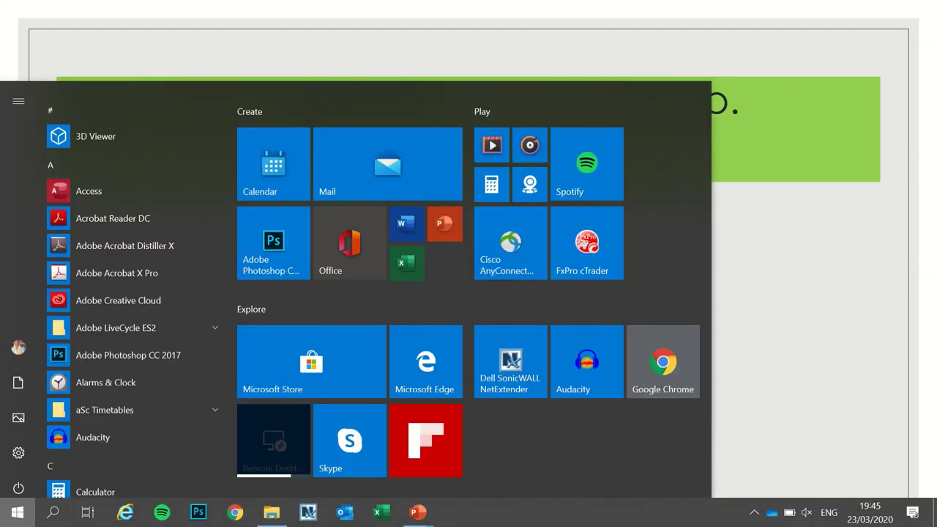
# Return to File Explorer and delete folder03 from the Desktop
pyautogui.scroll(-1, 121, 444)
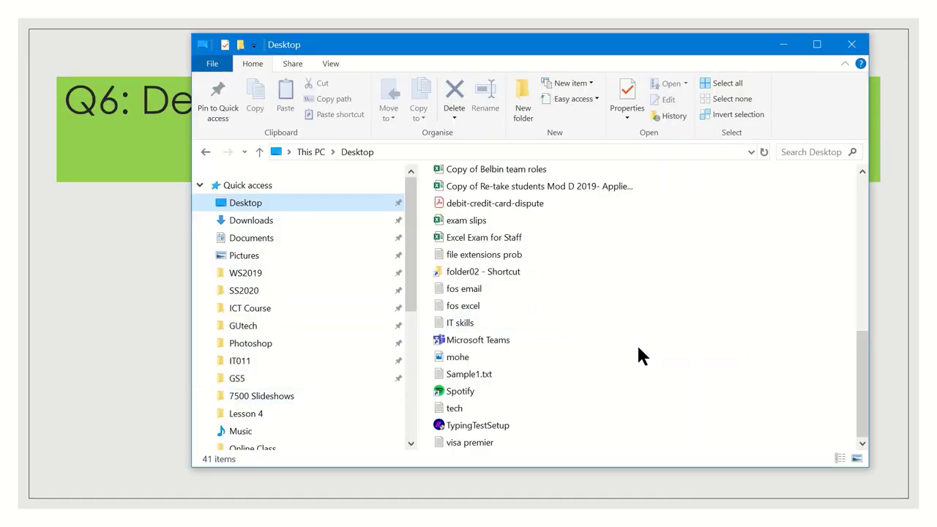
pyautogui.moveTo(859, 346); pyautogui.dragTo(859, 199)
pyautogui.click(460, 246)
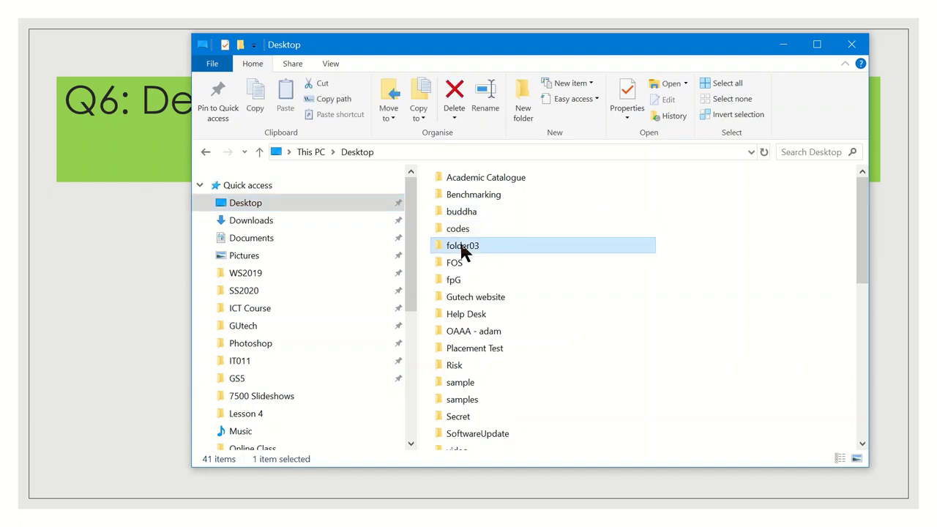
pyautogui.rightClick(461, 247)
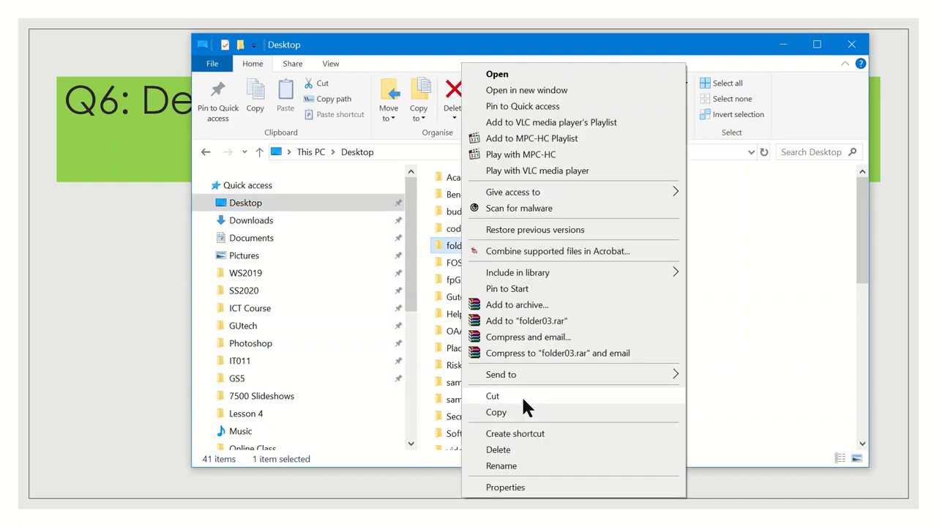
pyautogui.click(508, 451)
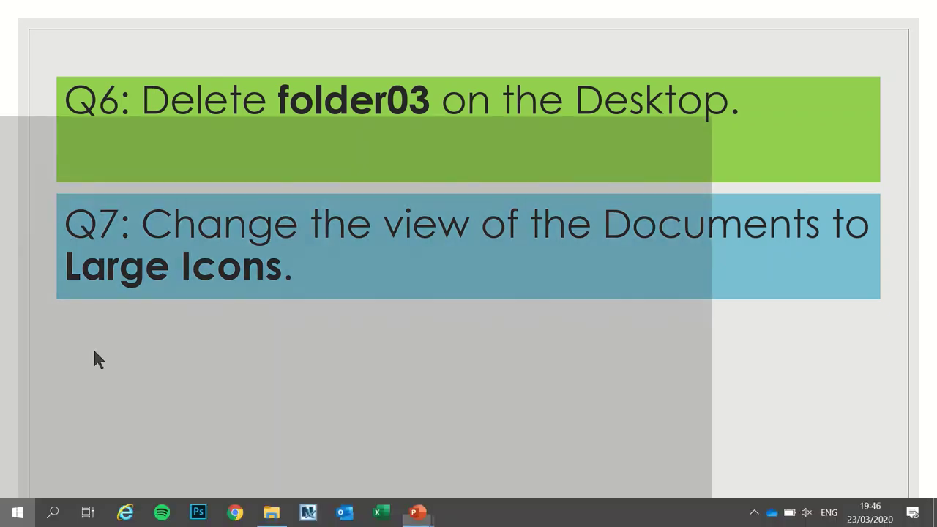
# Return to File Explorer, open Documents and change its view to Large icons
pyautogui.press('super')
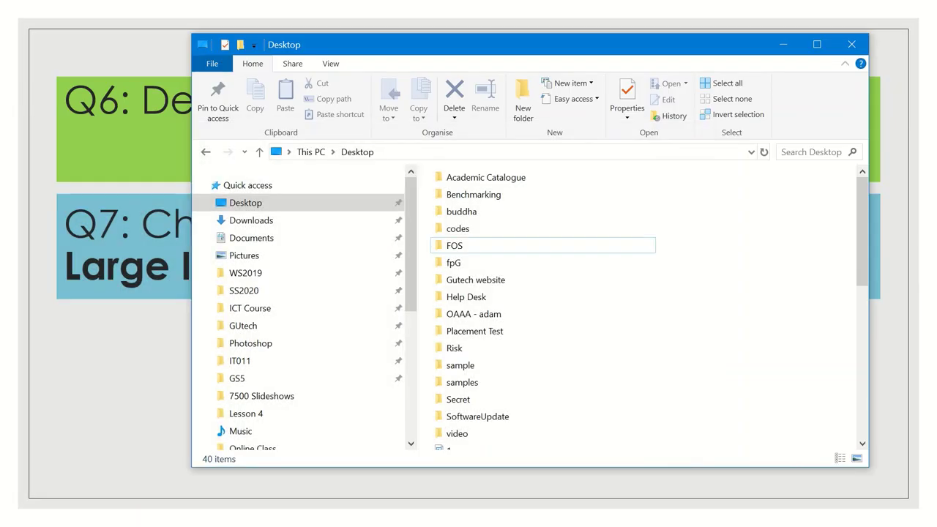
pyautogui.click(264, 241)
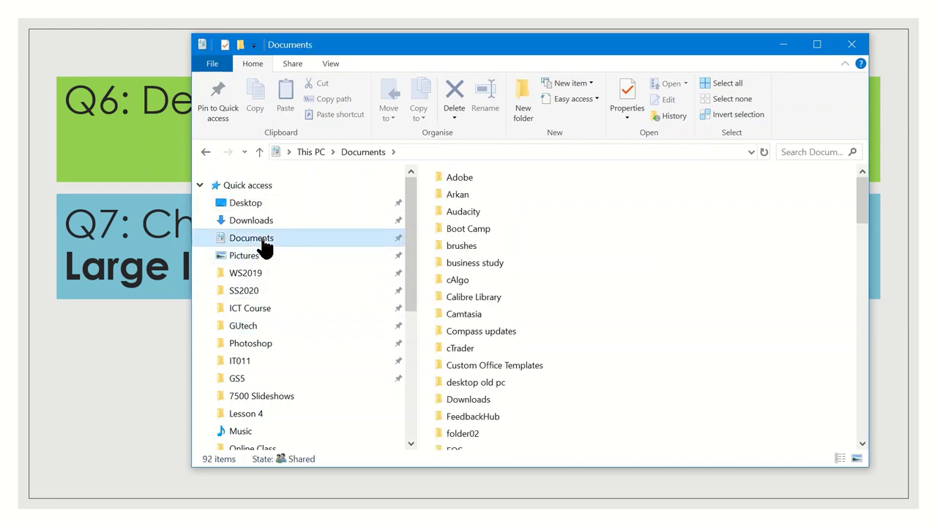
pyautogui.click(263, 243)
pyautogui.click(331, 68)
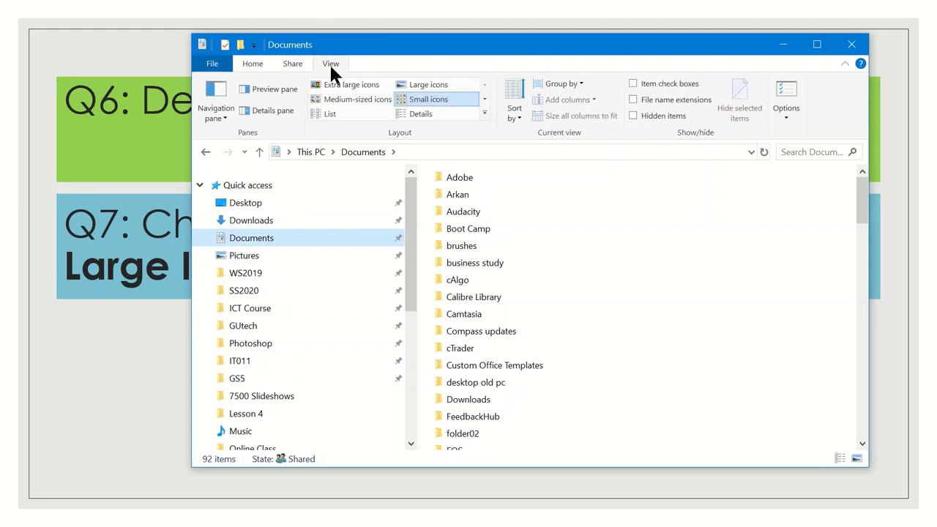
pyautogui.click(398, 132)
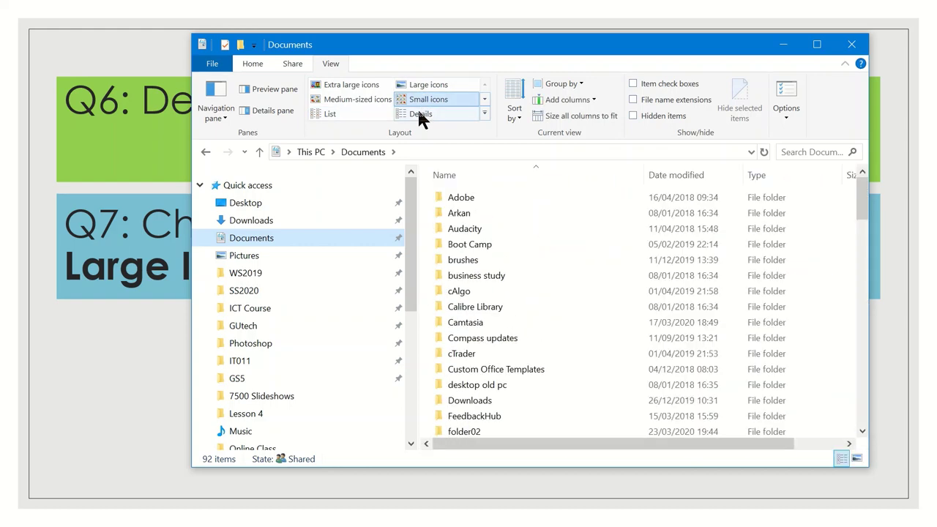
pyautogui.click(423, 86)
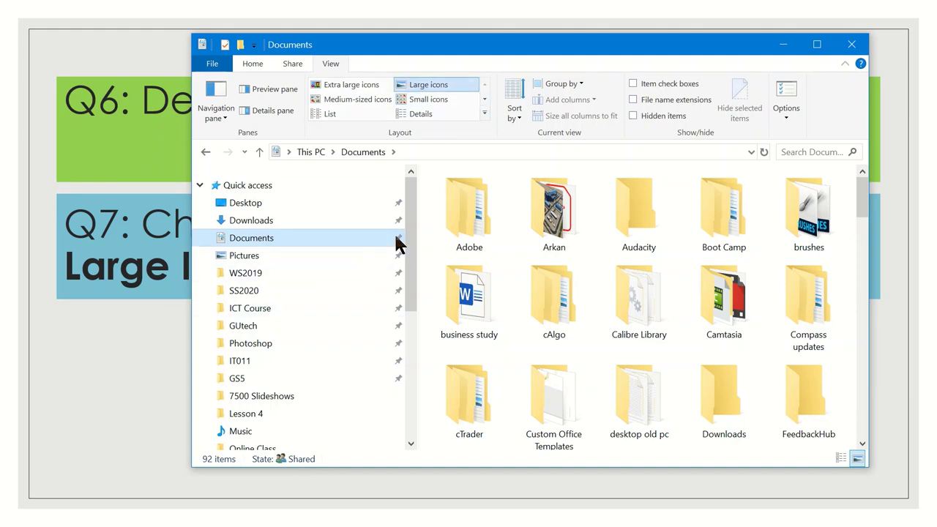
# Look through the alternative list of view options for the Documents folder, leaving the current view in place
pyautogui.rightClick(439, 271)
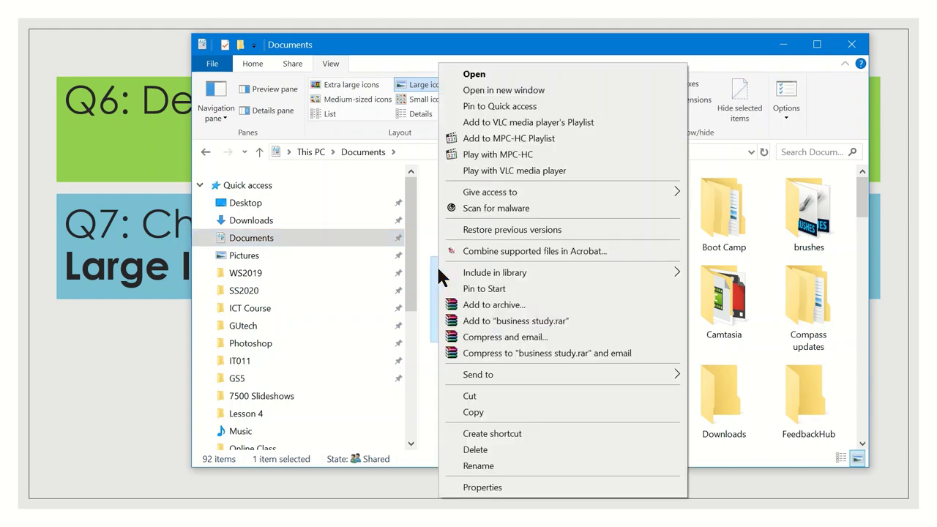
pyautogui.click(765, 368)
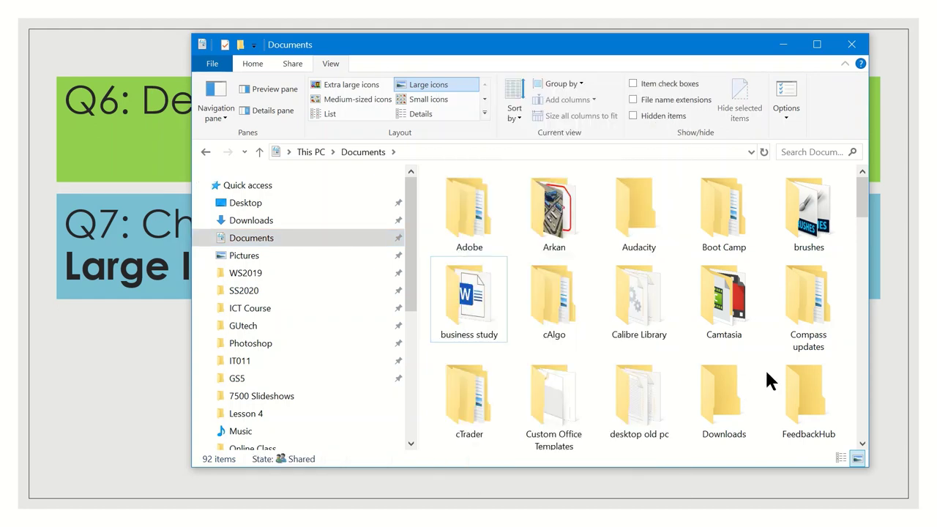
pyautogui.rightClick(765, 368)
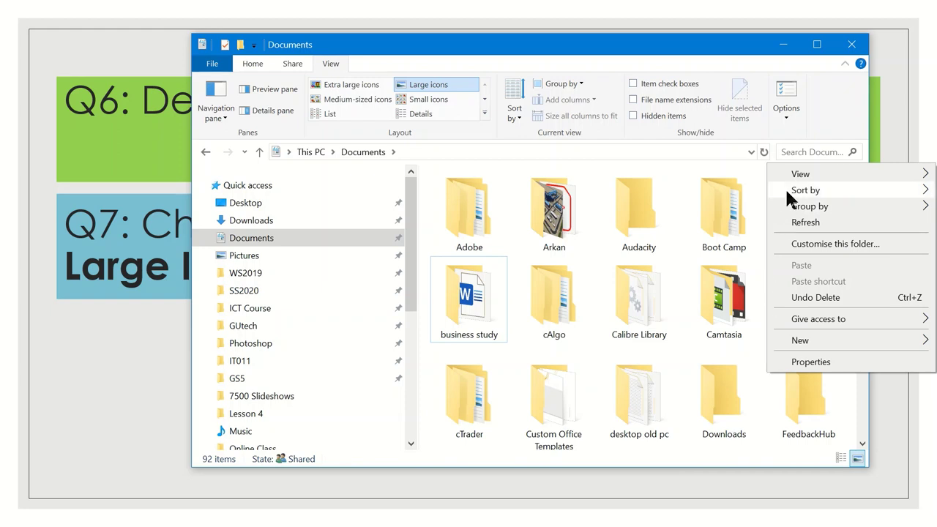
pyautogui.moveTo(785, 170)
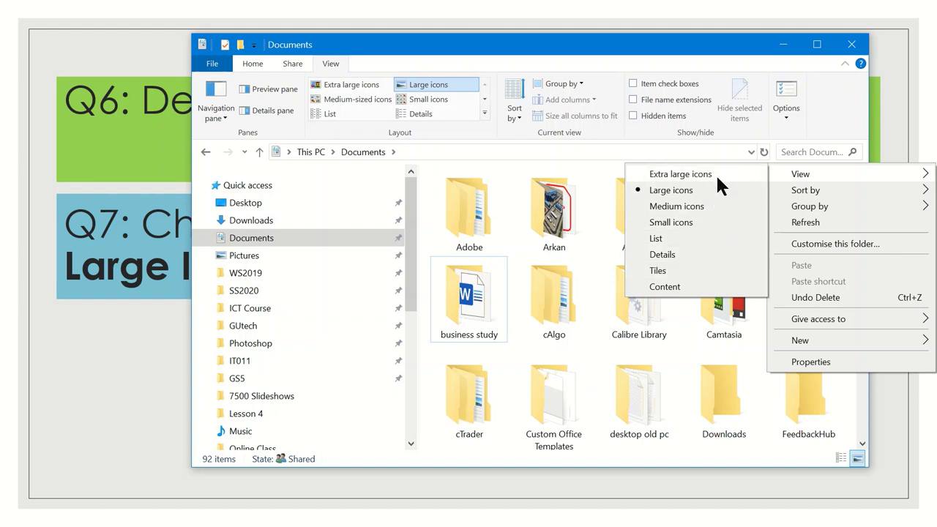
pyautogui.click(501, 452)
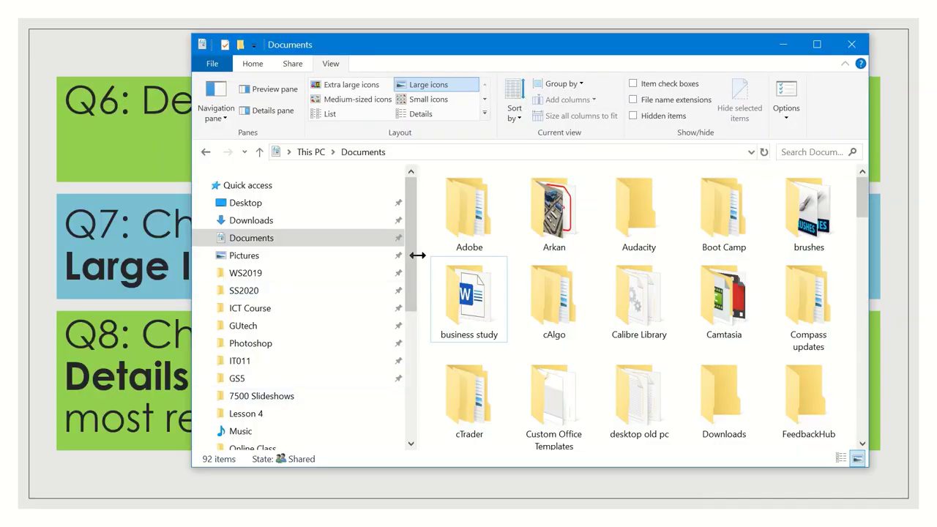
# Change the Documents view to Details and sort the contents by Date modified, reversing the sort order once
pyautogui.click(423, 115)
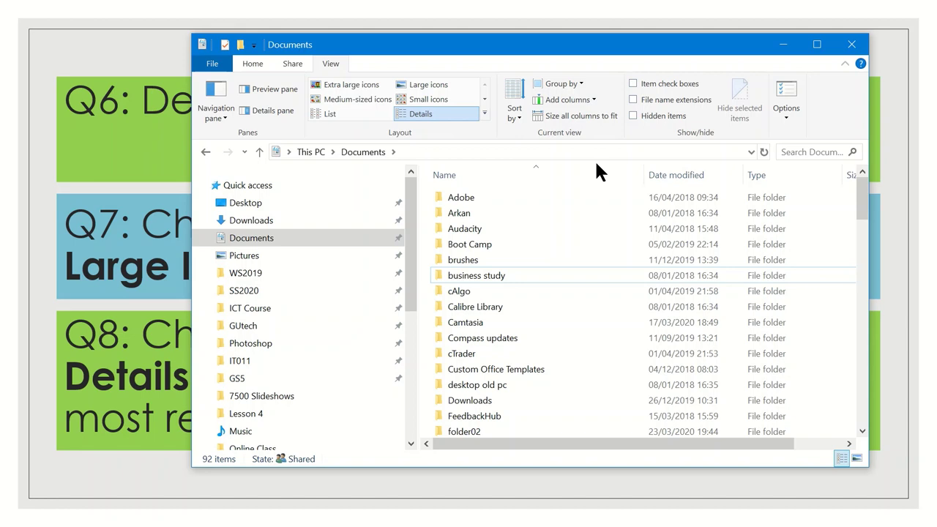
pyautogui.click(665, 180)
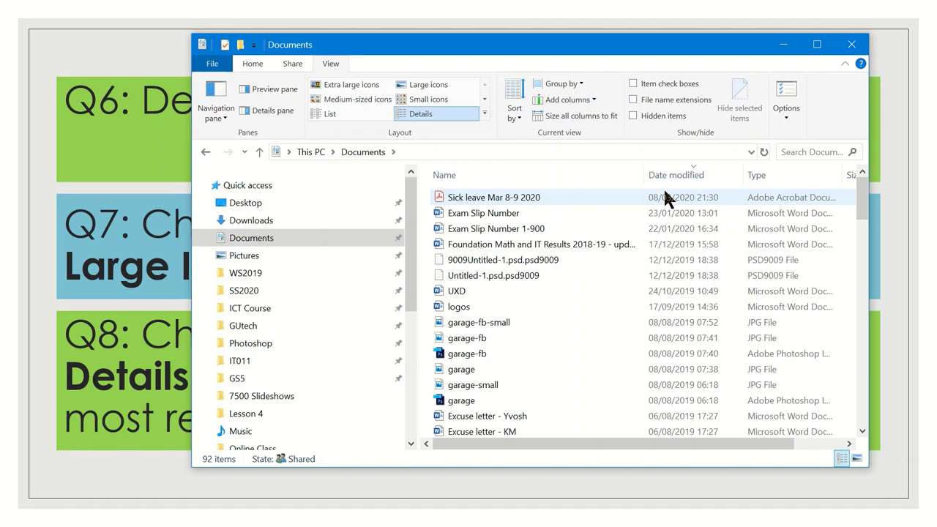
pyautogui.click(669, 176)
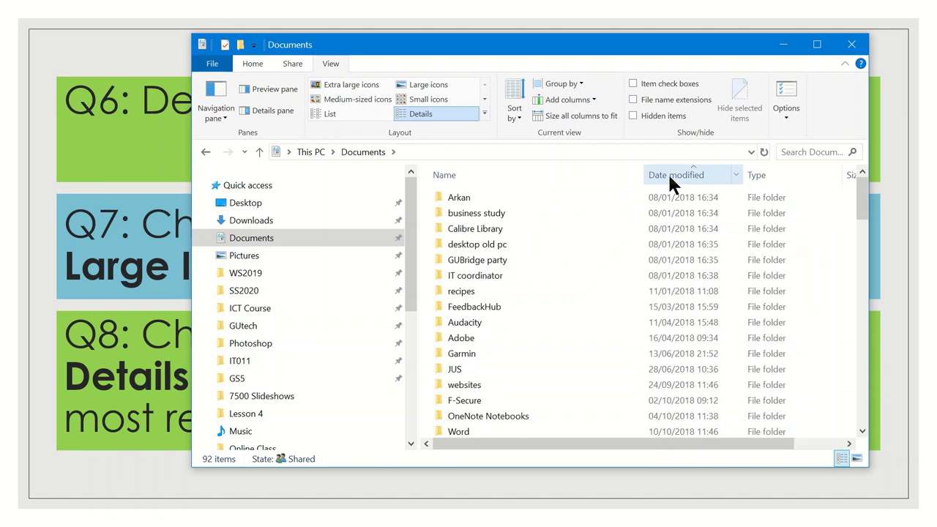